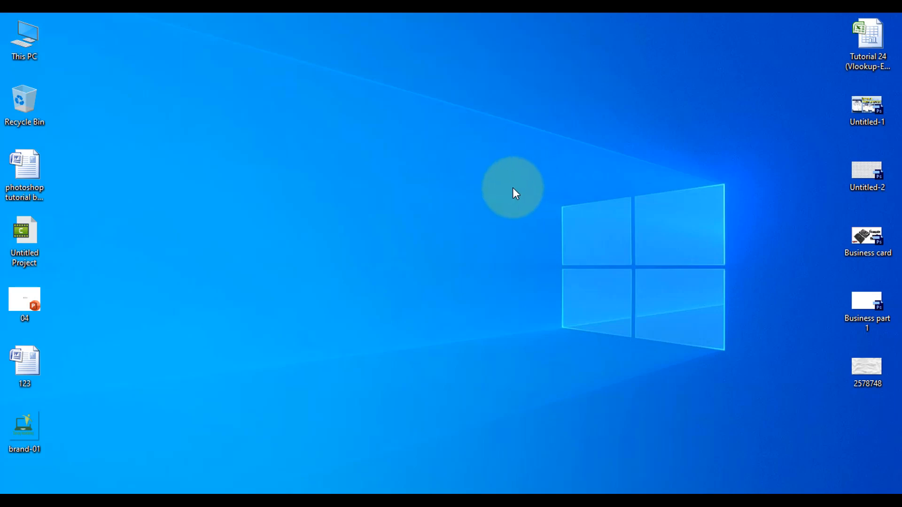
right_click(402, 143)
click(449, 182)
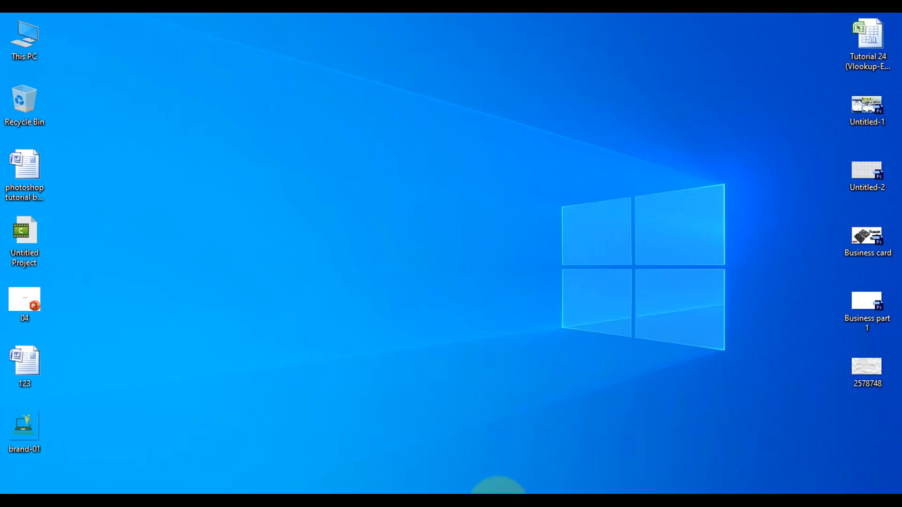
- Open Chrome, go to google.com and search for "windows 10 iso file download"
click(498, 506)
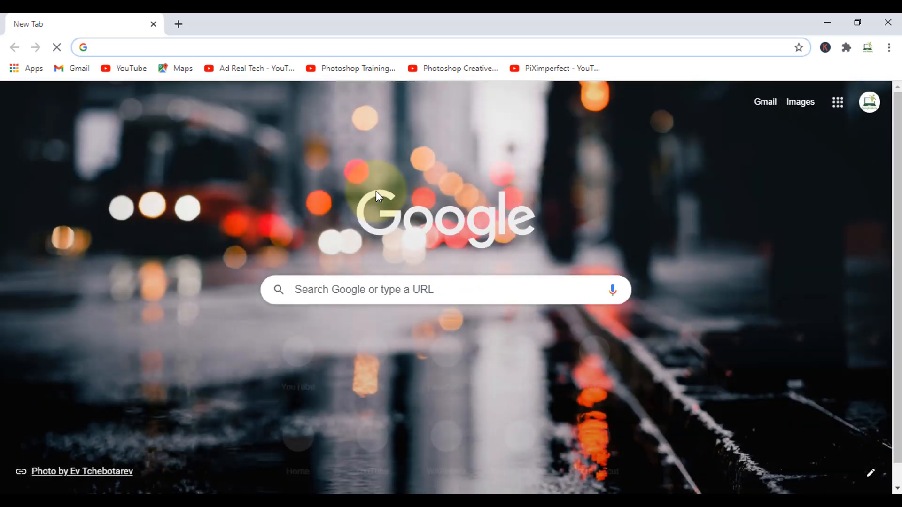
text(google.com)
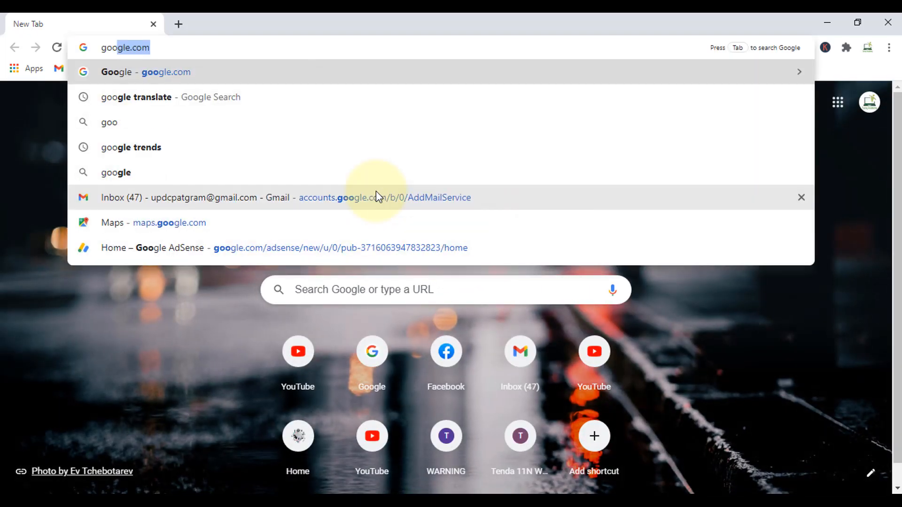
key(Return)
text(win)
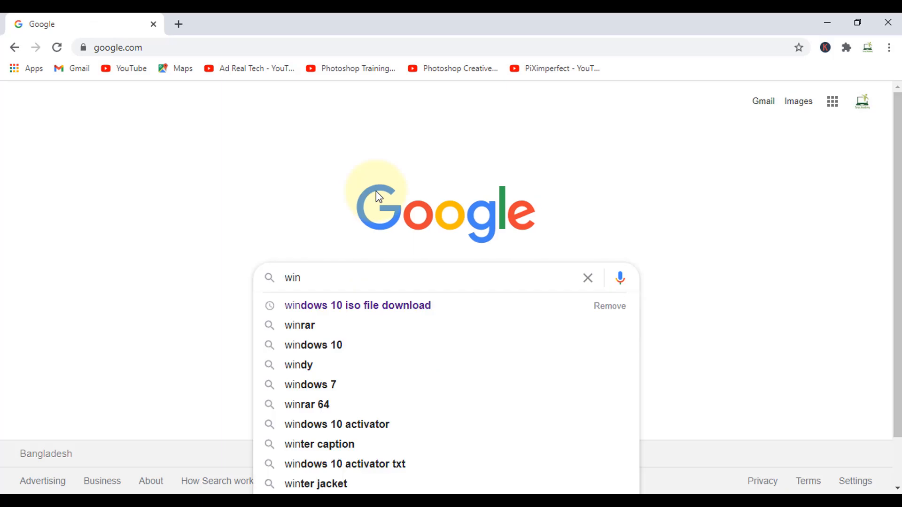
key(Down)
key(Return)
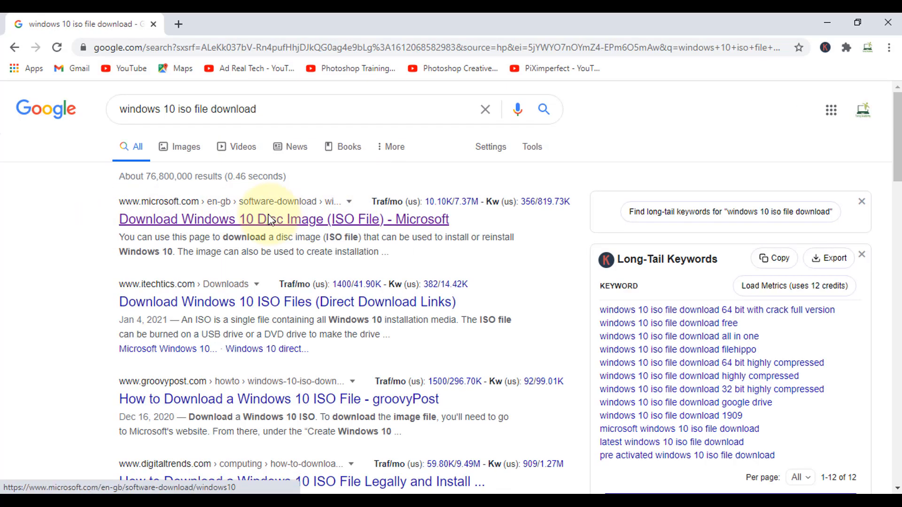
- Open Microsoft's Download Windows 10 page from the results and download the media creation tool
click(243, 220)
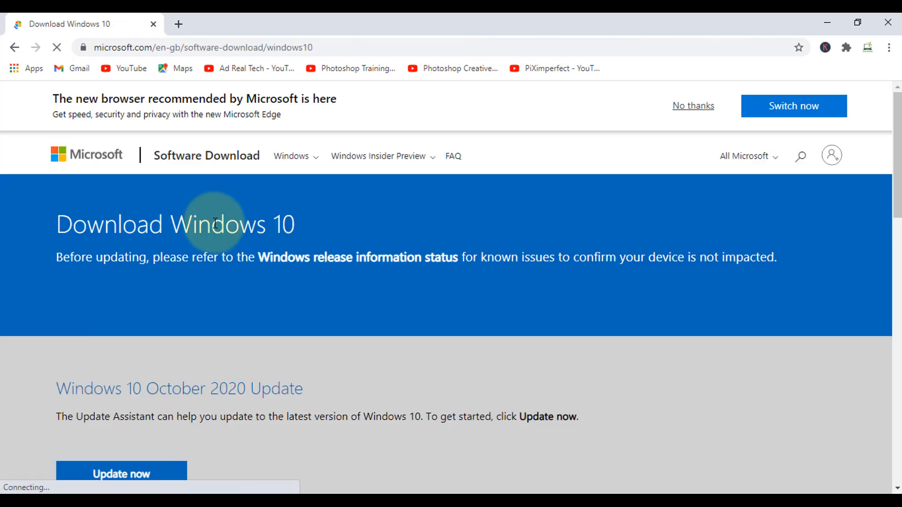
scroll(241, 224, down, 5)
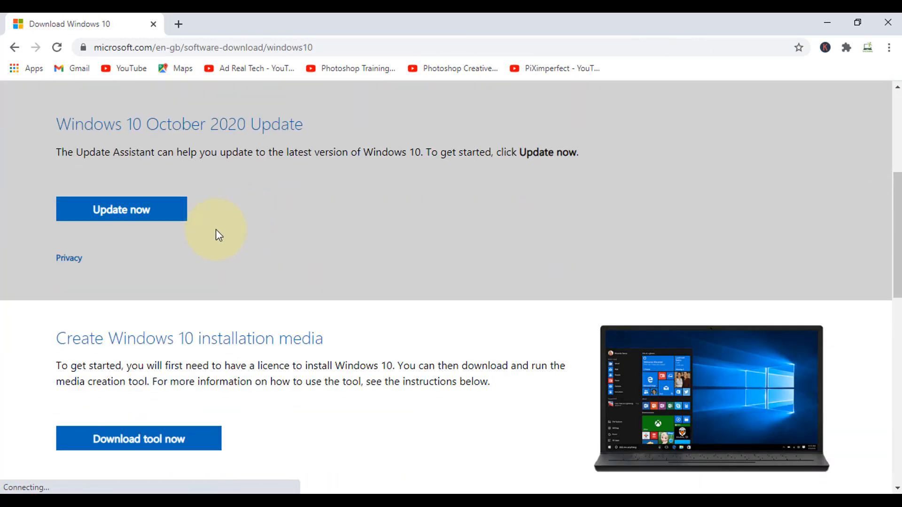
scroll(218, 233, down, 1)
scroll(219, 234, down, 1)
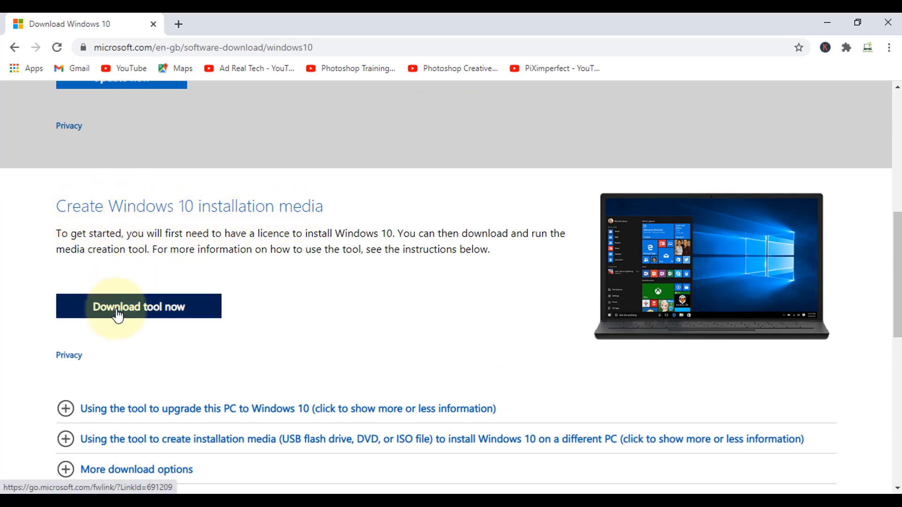
click(160, 313)
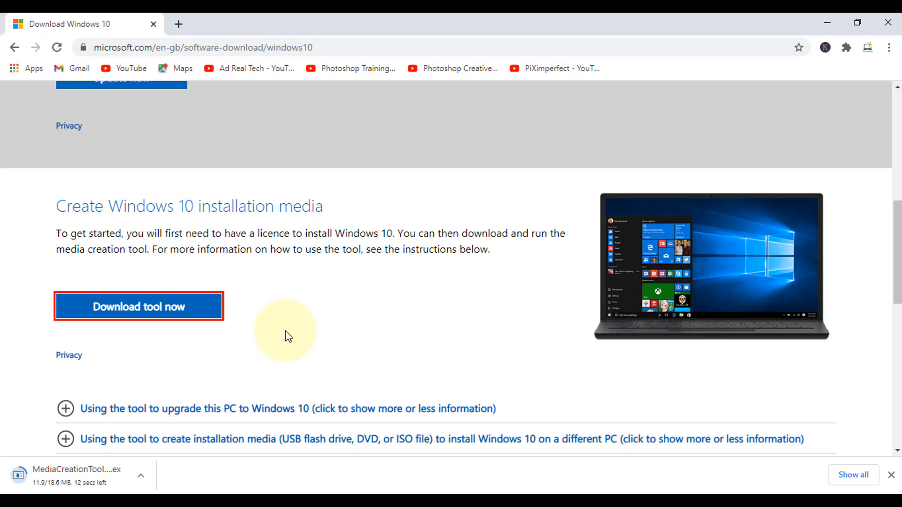
- Run the downloaded MediaCreationTool file and minimize the browser window
click(69, 476)
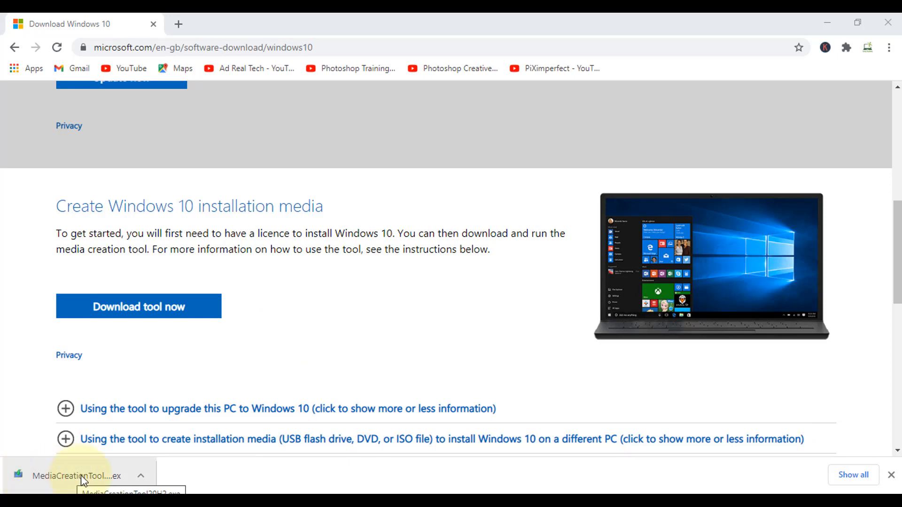
click(77, 475)
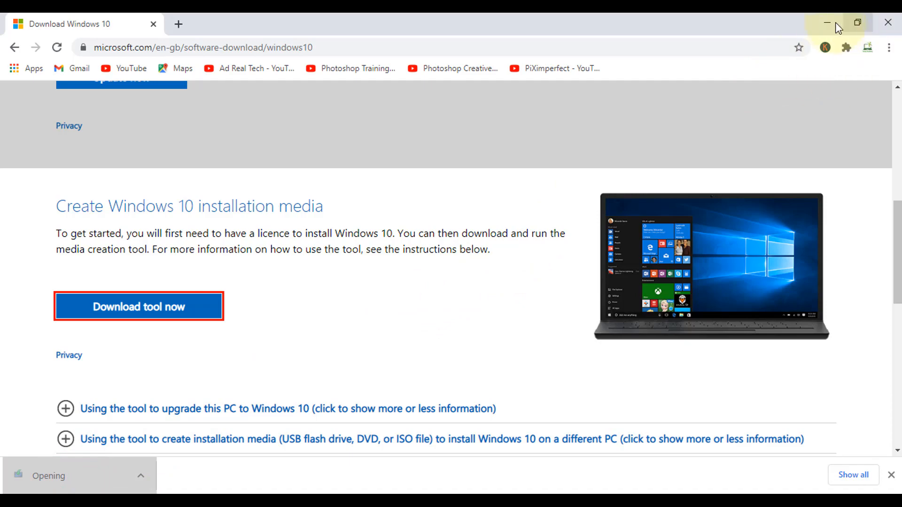
click(822, 20)
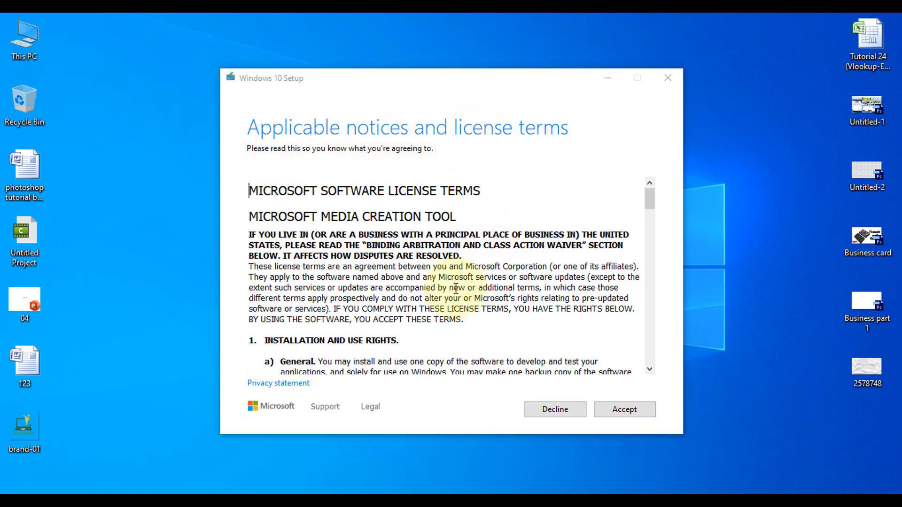
- Accept the license terms and choose to create installation media (USB flash drive, DVD, or ISO file) for another PC
scroll(460, 296, down, 20)
scroll(460, 287, down, 2)
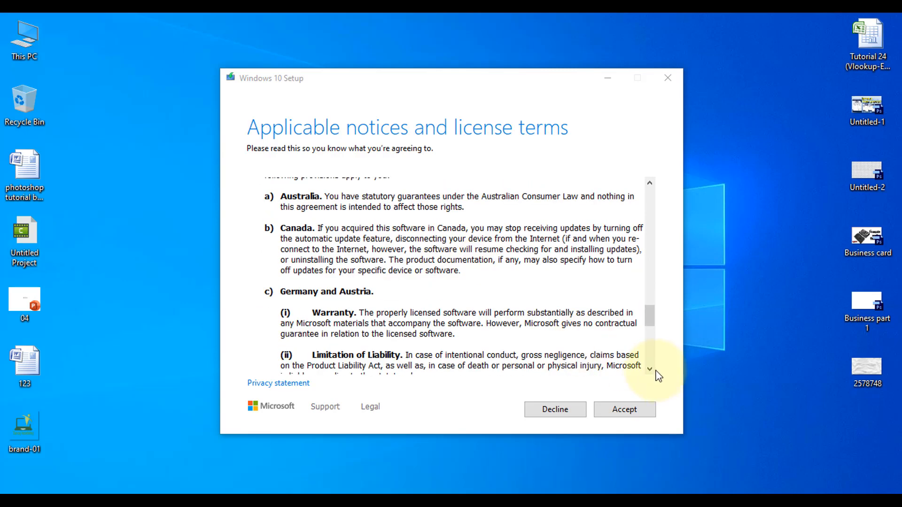
click(616, 414)
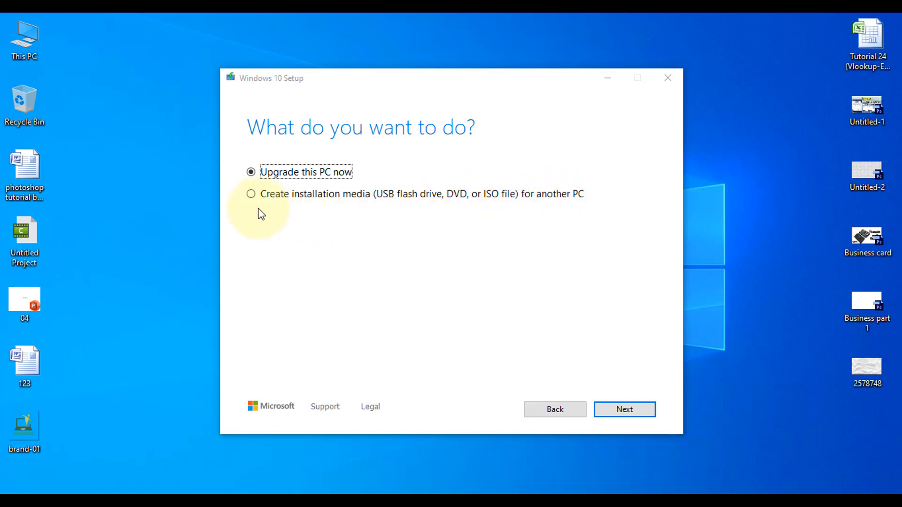
click(251, 194)
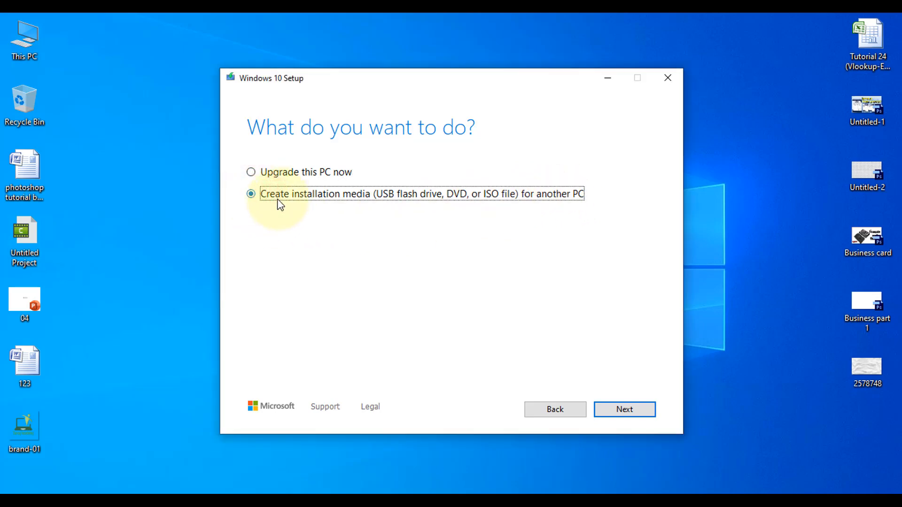
click(620, 409)
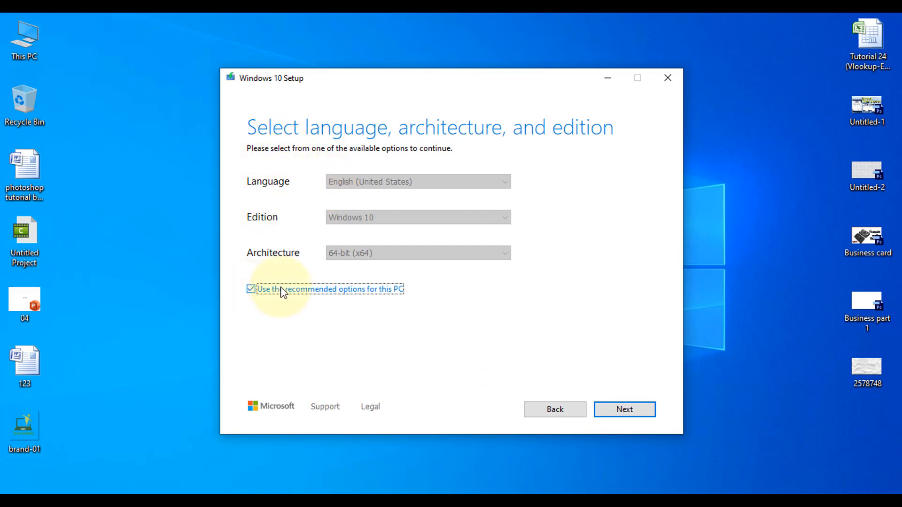
- Turn off the recommended options and continue with language English (United States), edition Windows 10 and architecture 64-bit (x64)
click(256, 292)
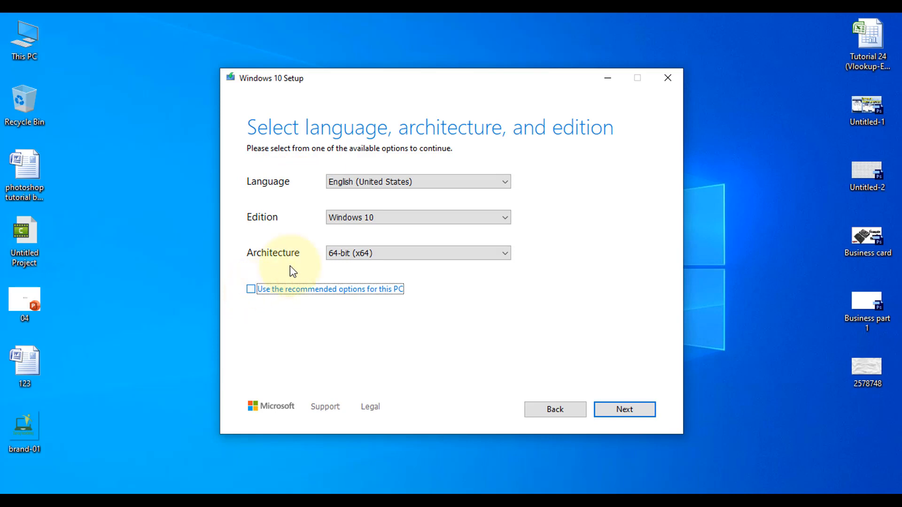
click(394, 183)
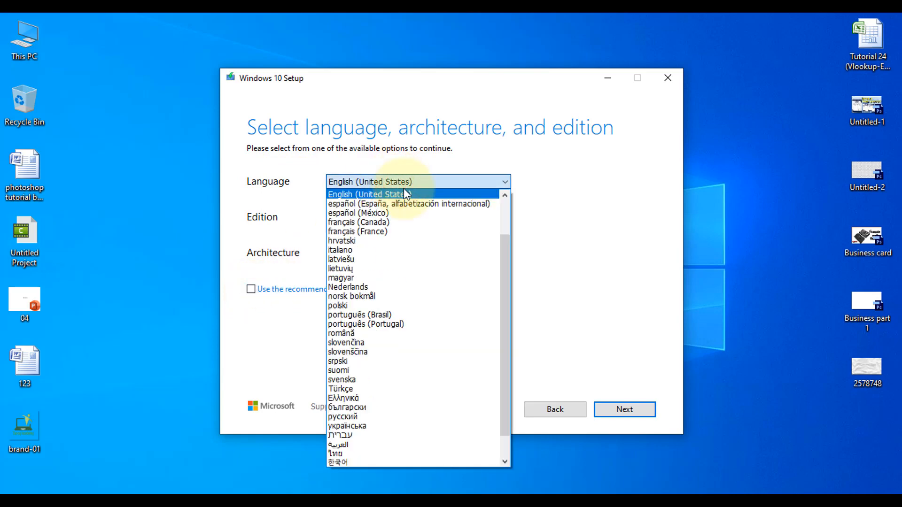
click(404, 194)
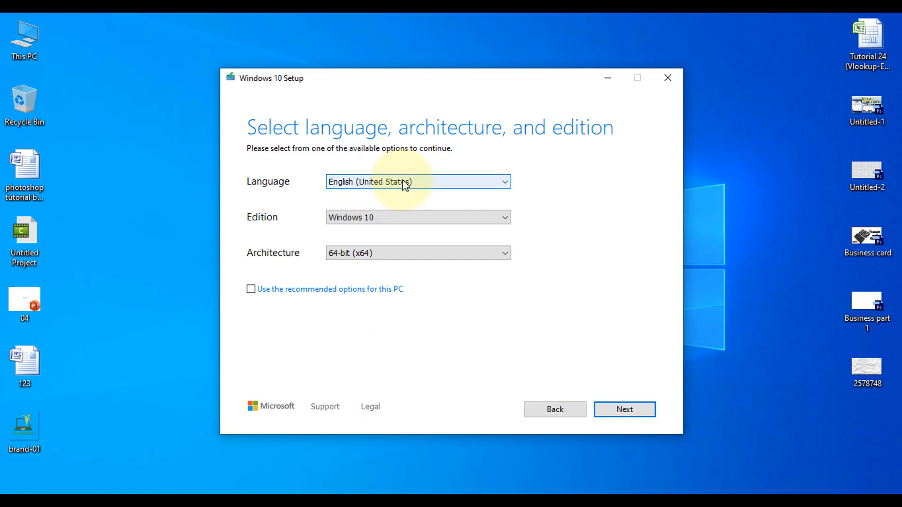
click(400, 220)
click(400, 220)
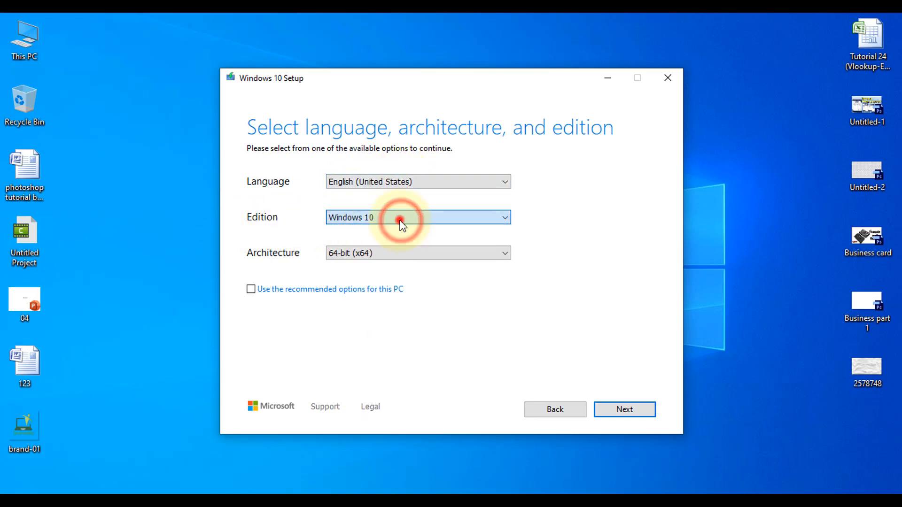
click(389, 263)
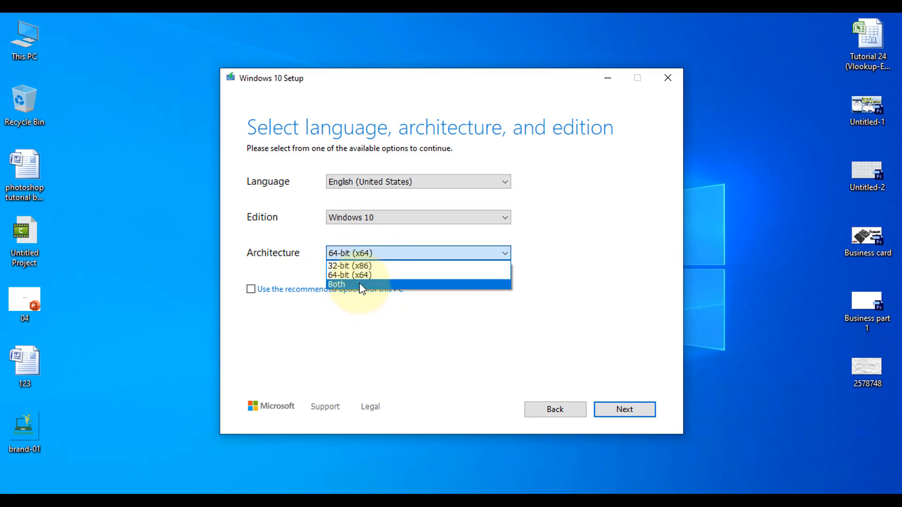
click(385, 251)
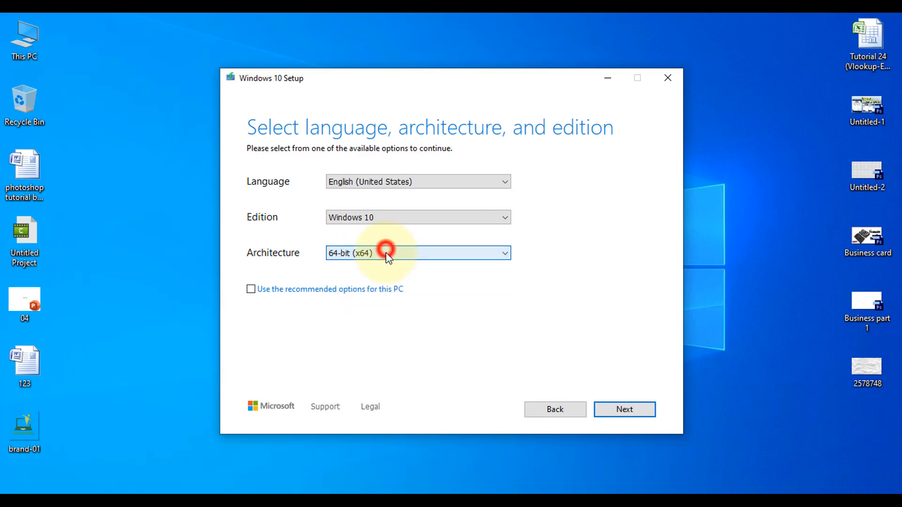
click(632, 410)
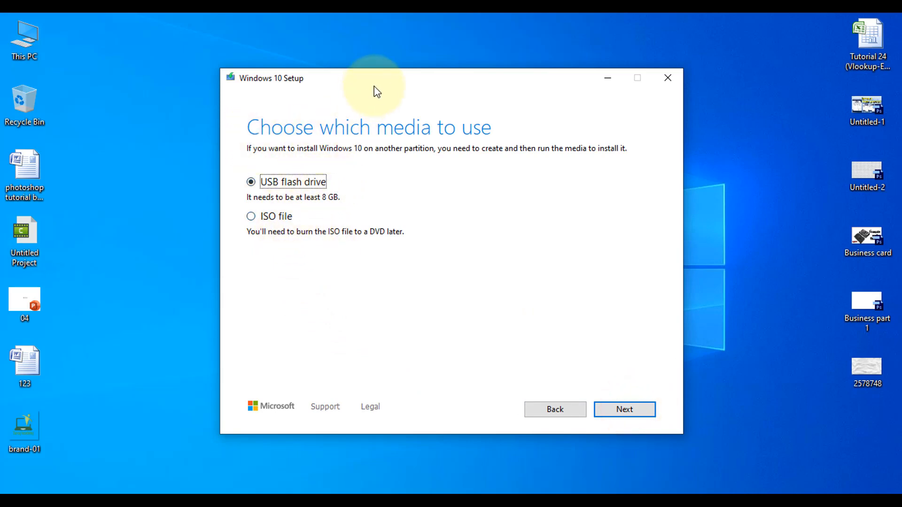
- Choose ISO file as the media to use and save it to the Desktop under the name Windows
drag(393, 78, 389, 67)
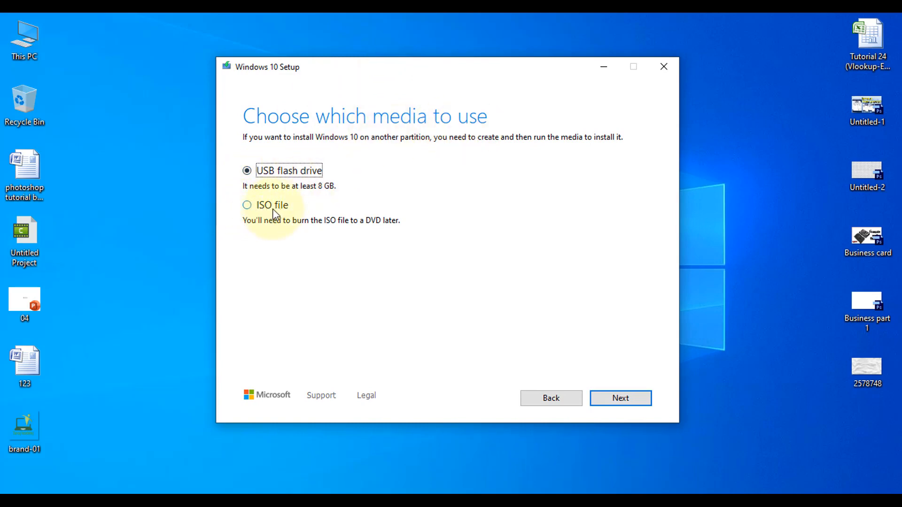
click(246, 206)
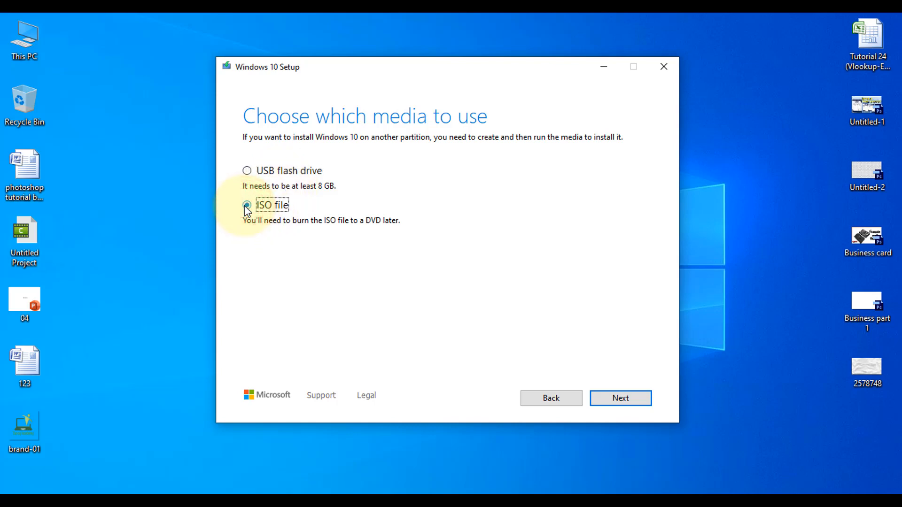
click(627, 399)
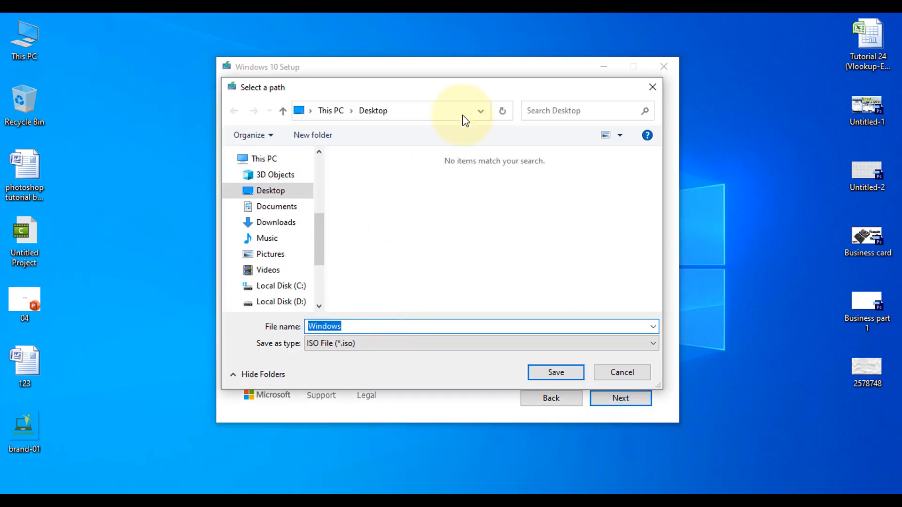
drag(473, 93, 445, 116)
click(244, 214)
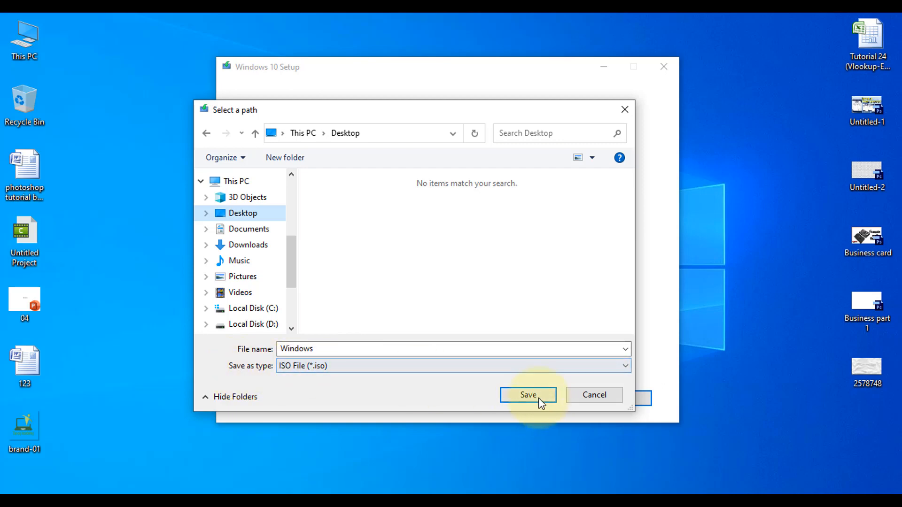
click(526, 395)
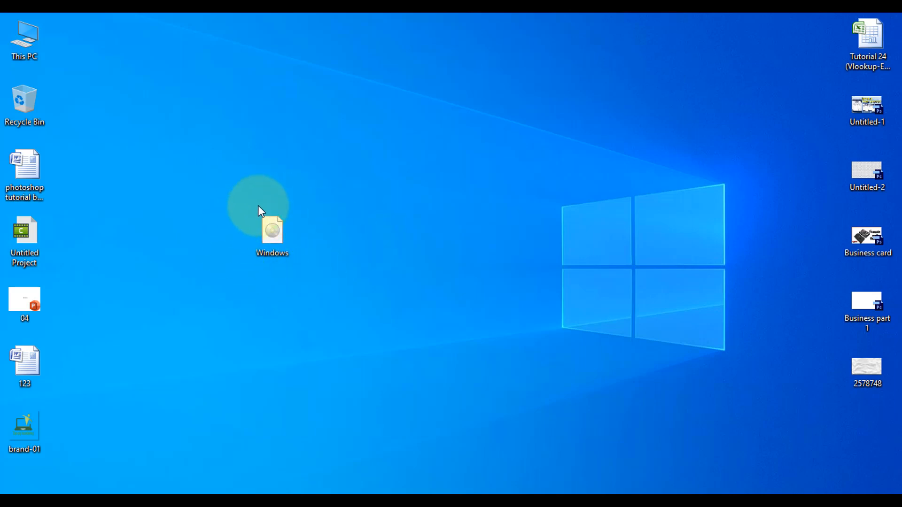
click(270, 237)
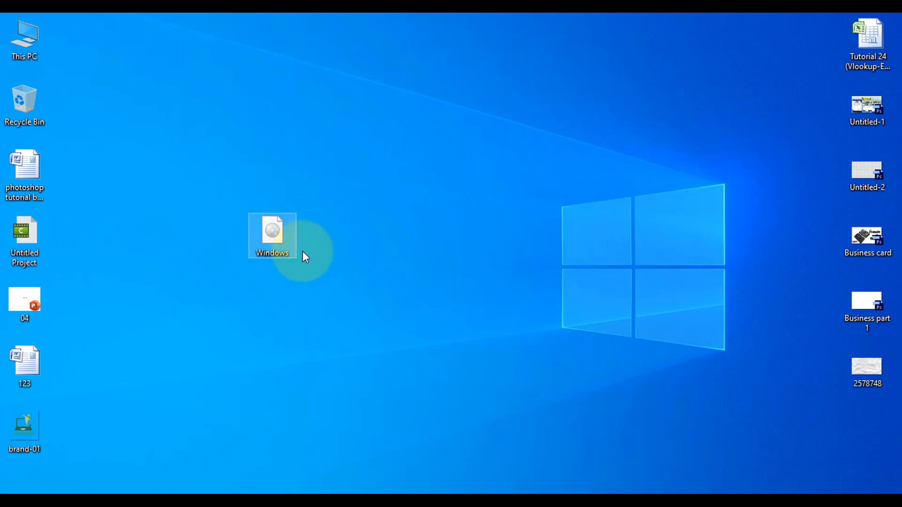
click(314, 245)
click(275, 234)
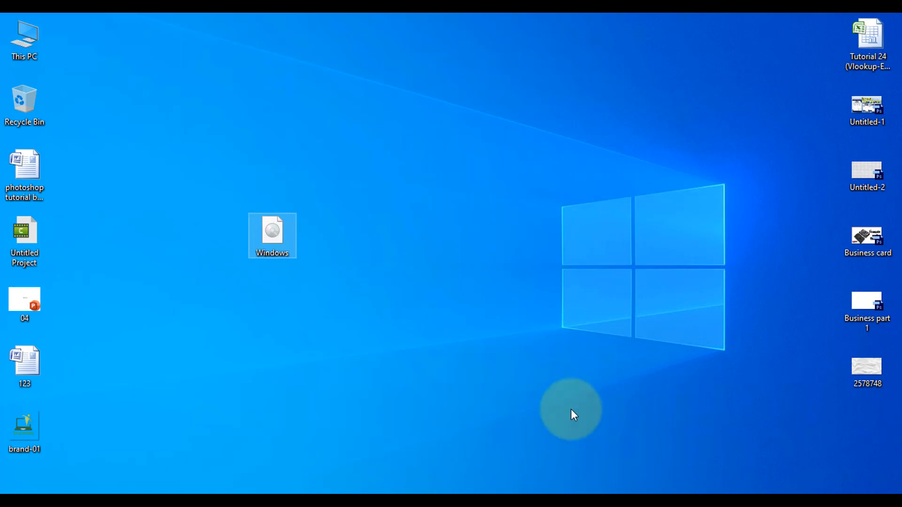
- Open Google in a new tab of the web browser and search for "rufus 2.18 download"
click(507, 498)
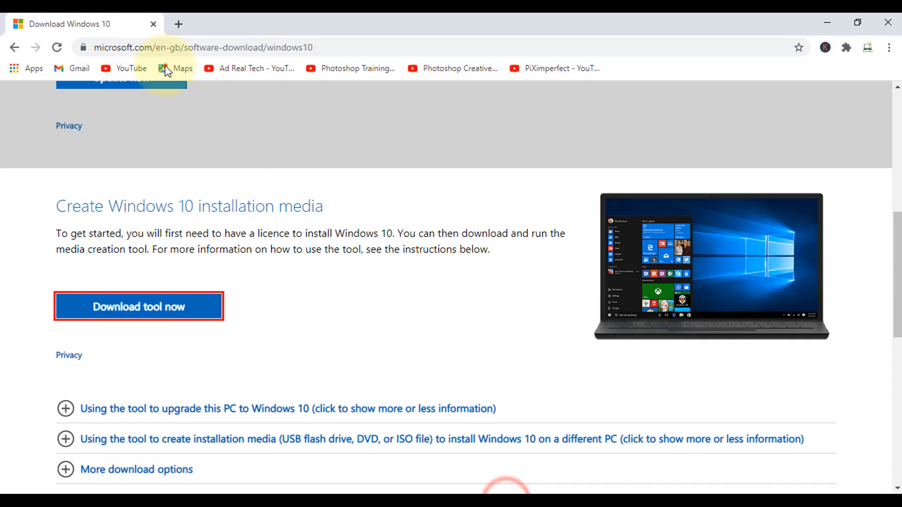
click(179, 24)
text(go)
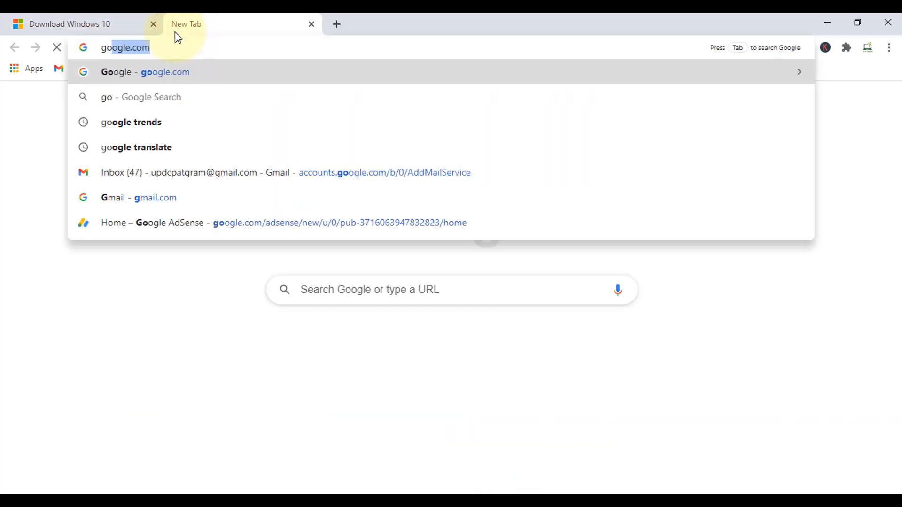
key(Return)
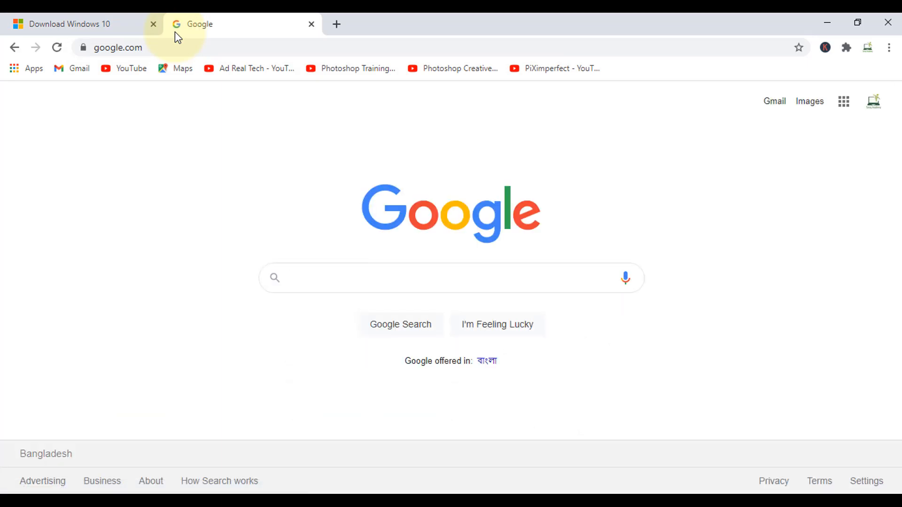
text(ru)
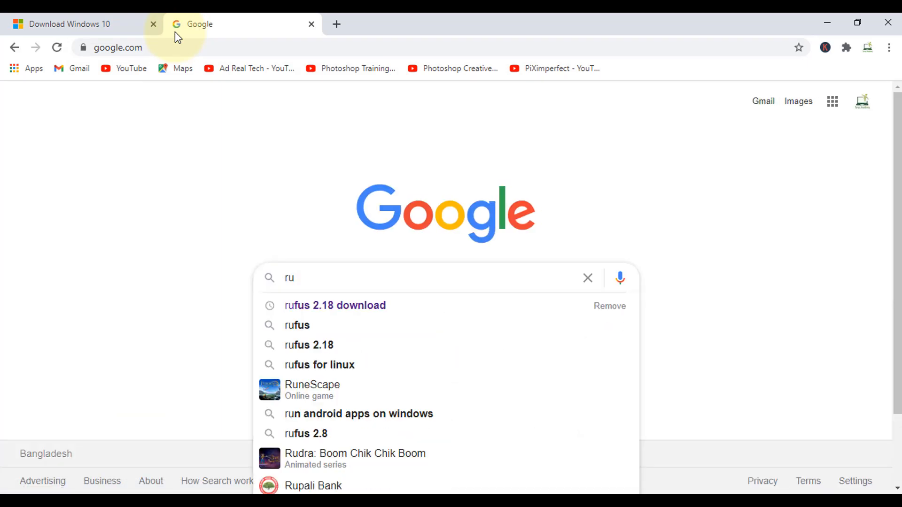
text(fus)
key(Down)
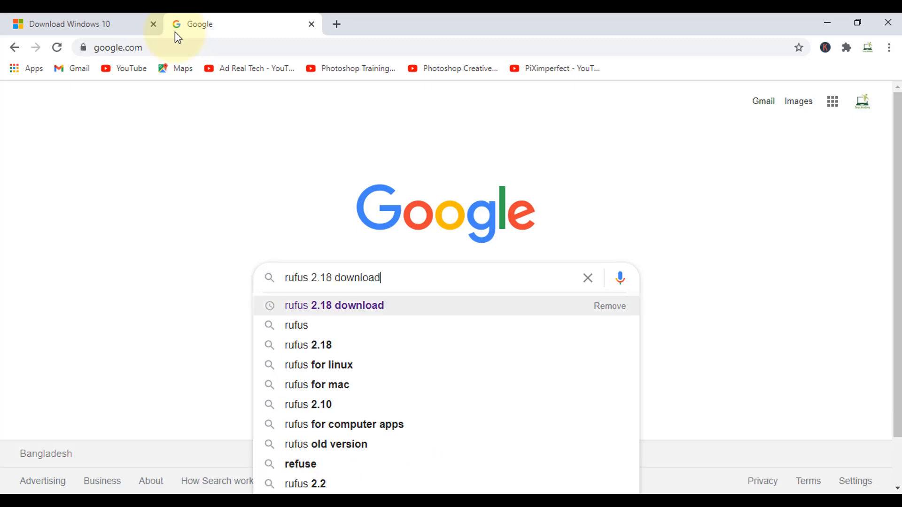
key(Return)
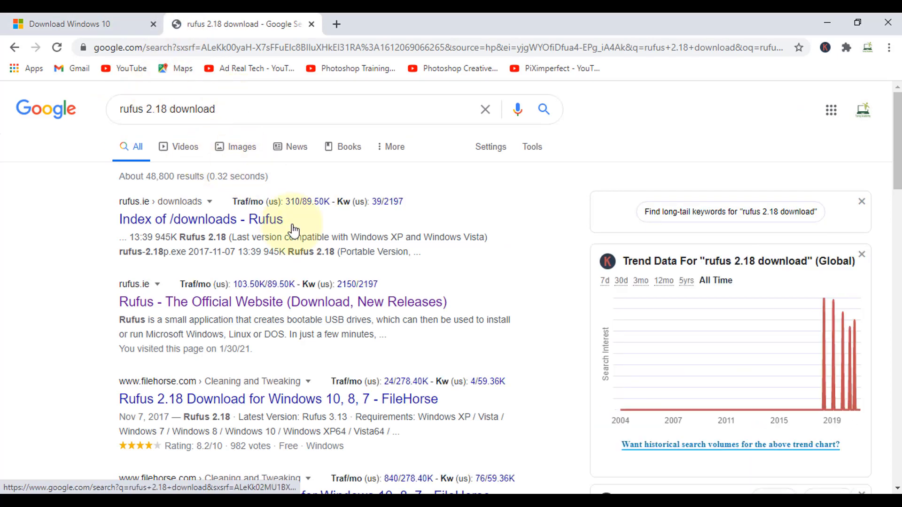
- Open the official Rufus website from the search results and download Rufus 3.13
click(247, 303)
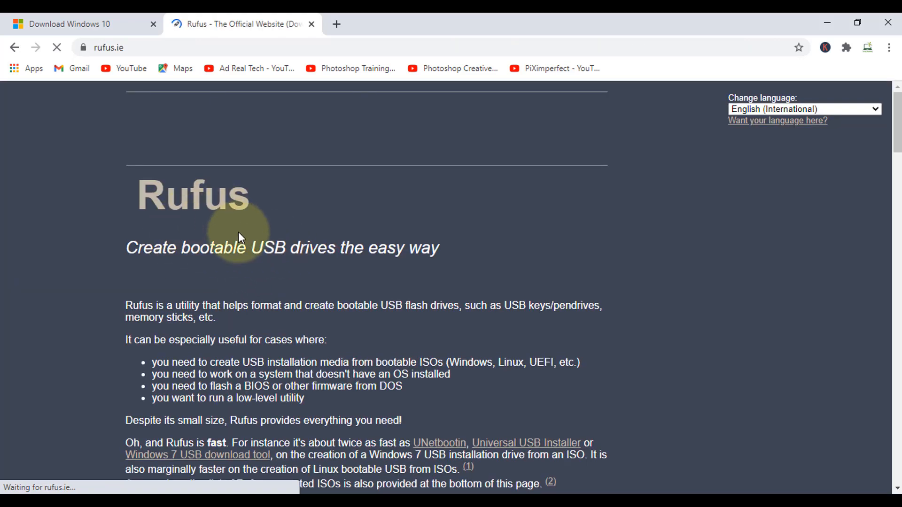
scroll(238, 237, down, 4)
scroll(242, 236, up, 4)
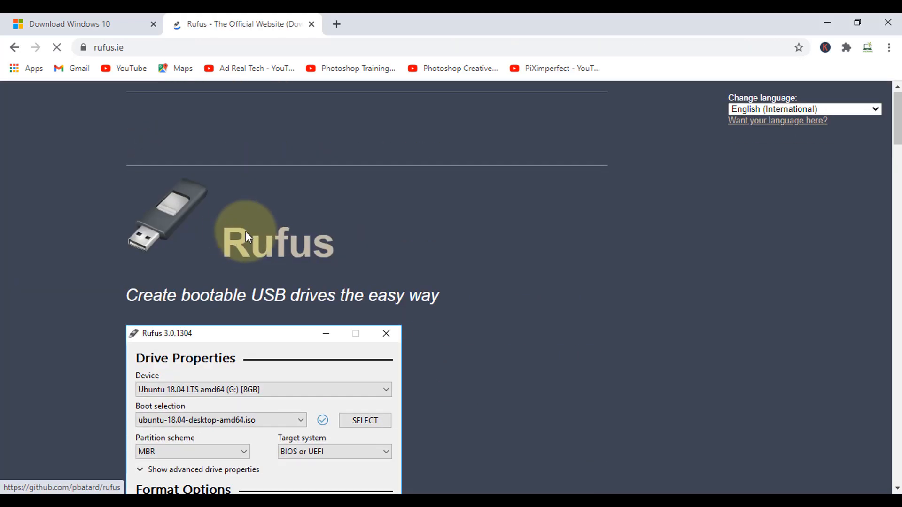
scroll(310, 235, down, 8)
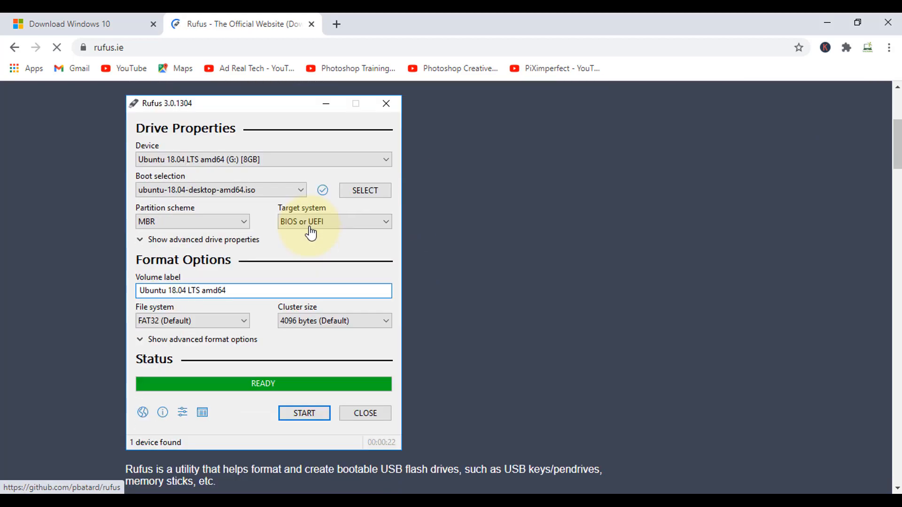
scroll(313, 231, down, 6)
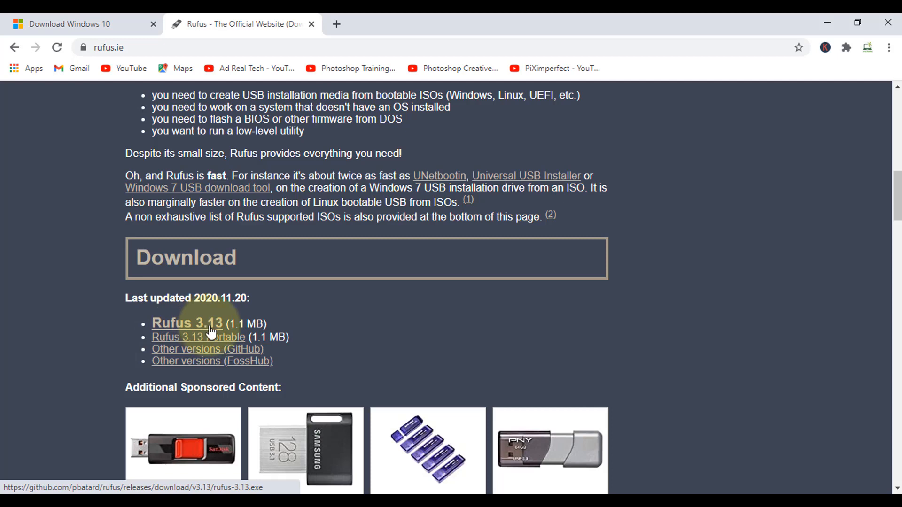
click(171, 329)
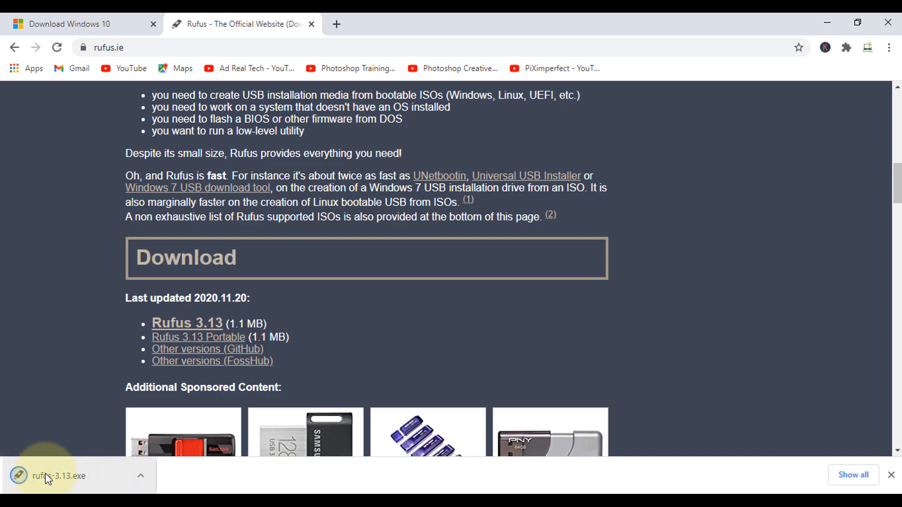
- Run the downloaded rufus-3.13.exe file and close the browser window
click(45, 473)
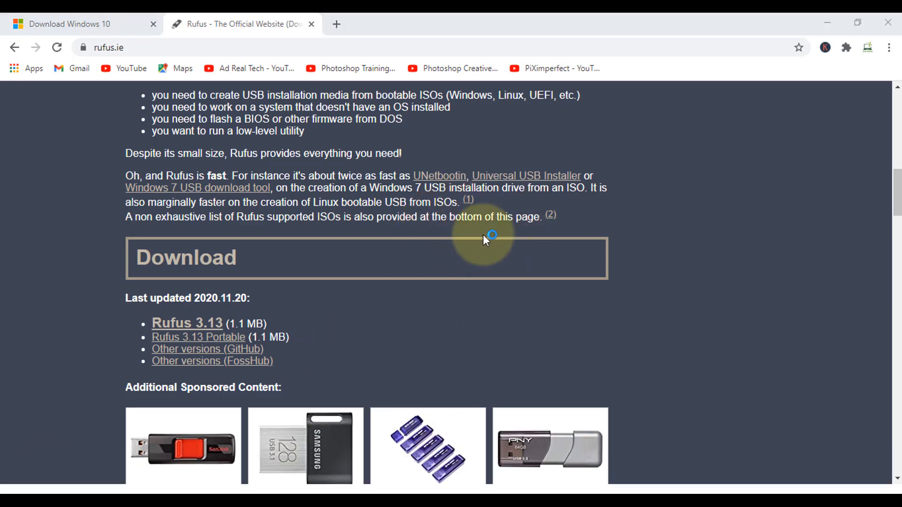
click(886, 24)
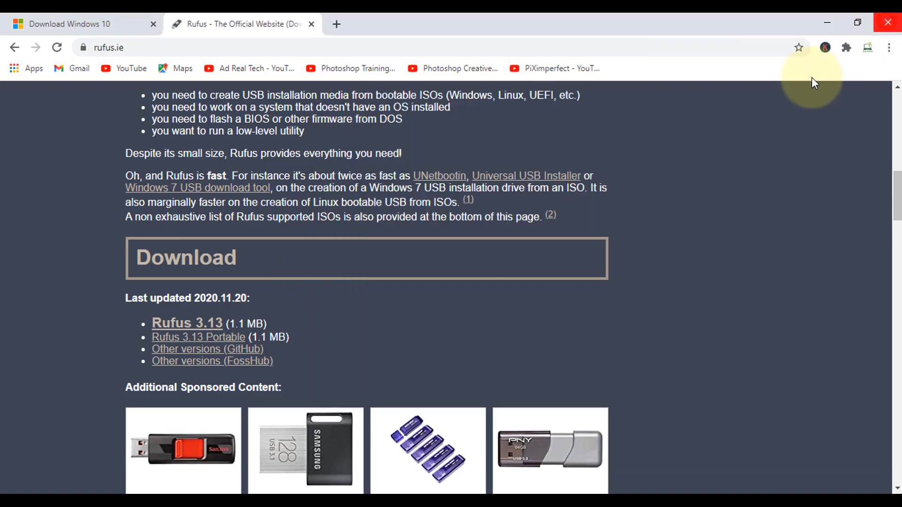
click(884, 21)
mouse_move(489, 58)
mouse_down()
mouse_move(514, 78)
mouse_move(498, 72)
mouse_move(520, 73)
mouse_up()
click(529, 71)
click(272, 238)
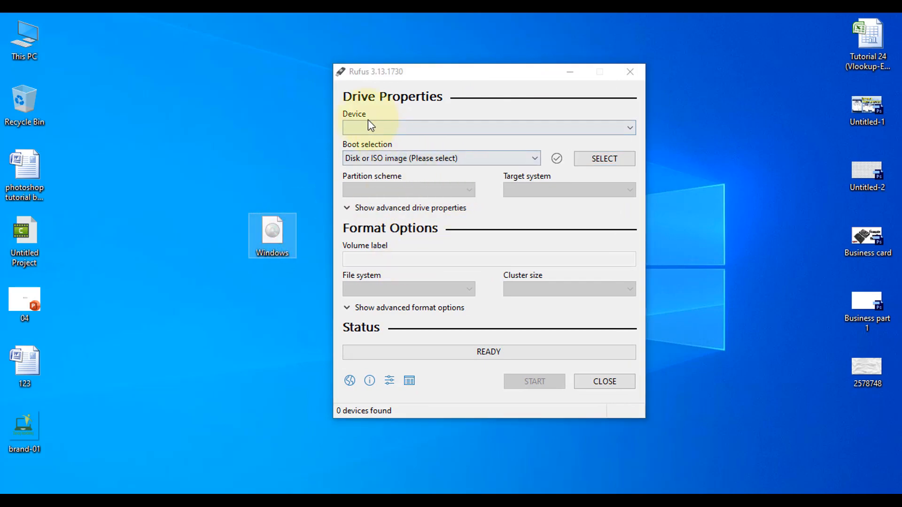
- Use the USB drive ESD-ISO (E:) as the target device in Rufus
click(407, 128)
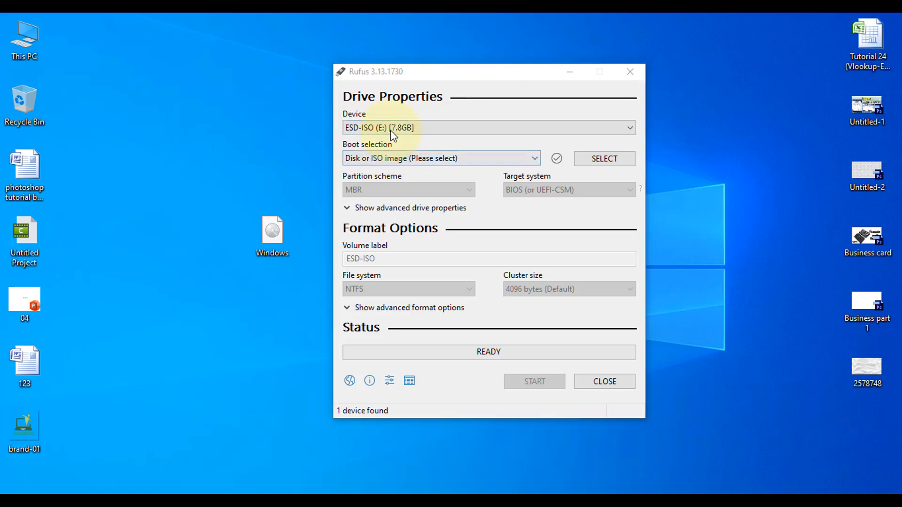
click(447, 128)
click(447, 128)
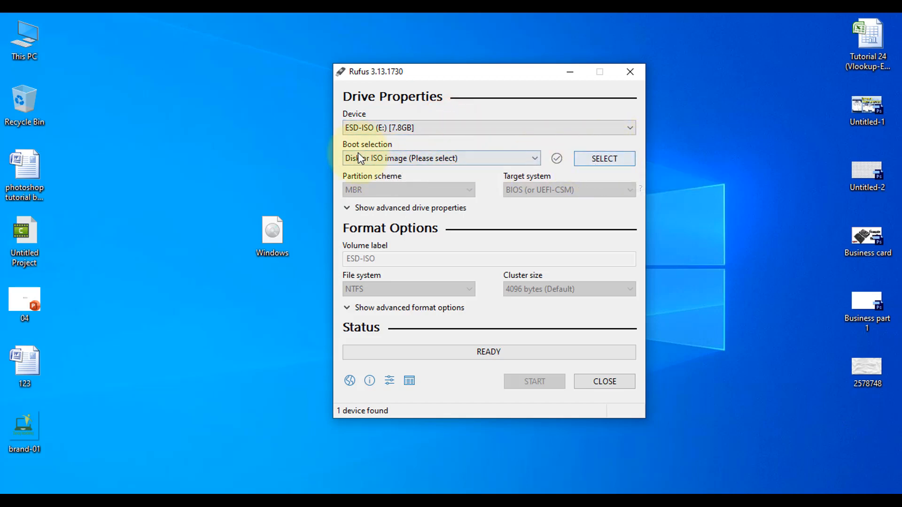
- Load the Windows ISO image from the Desktop as the boot selection
click(607, 159)
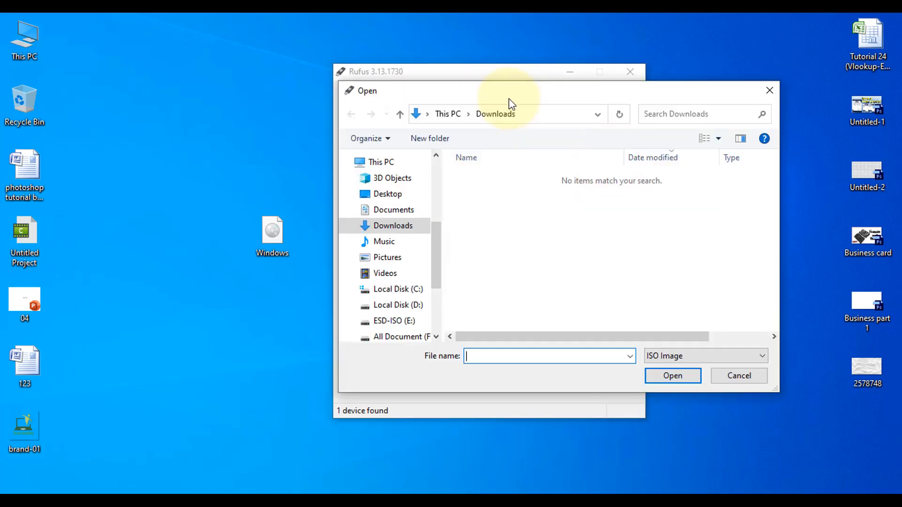
mouse_move(508, 100)
mouse_down()
mouse_move(551, 90)
mouse_move(535, 97)
mouse_up()
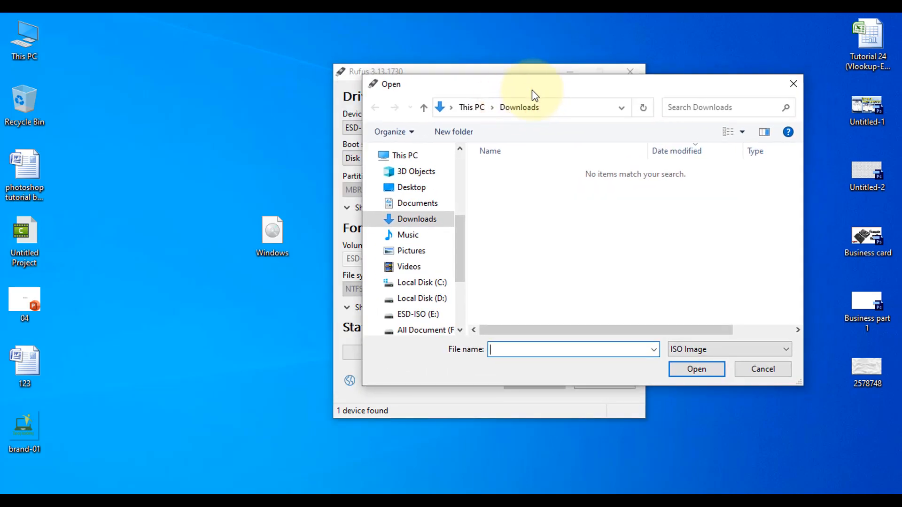
click(418, 190)
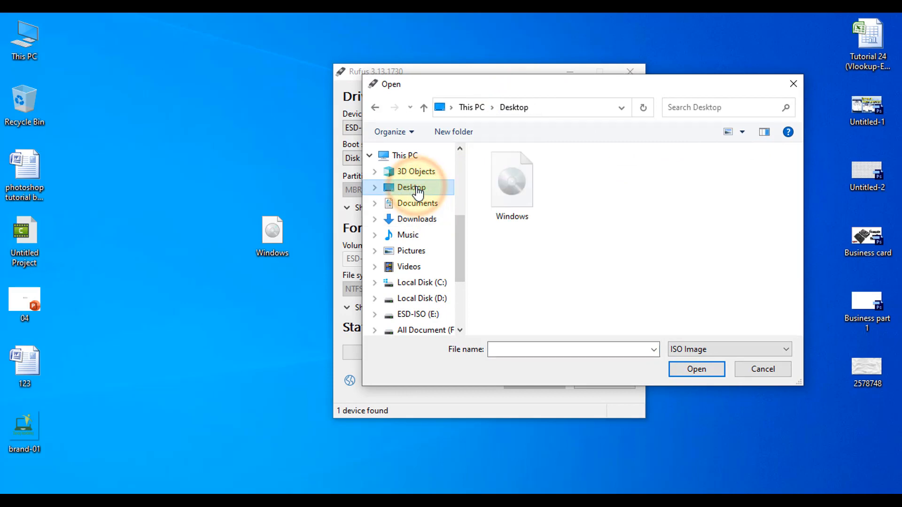
click(512, 195)
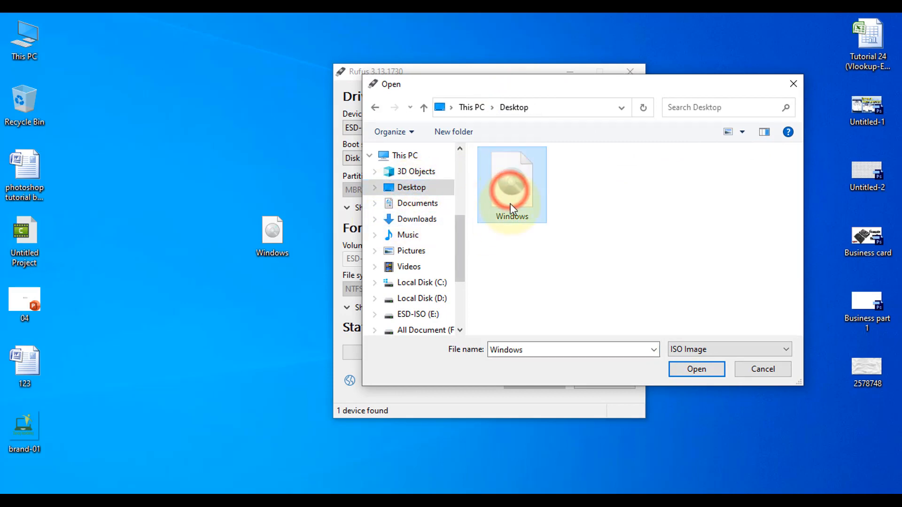
click(693, 369)
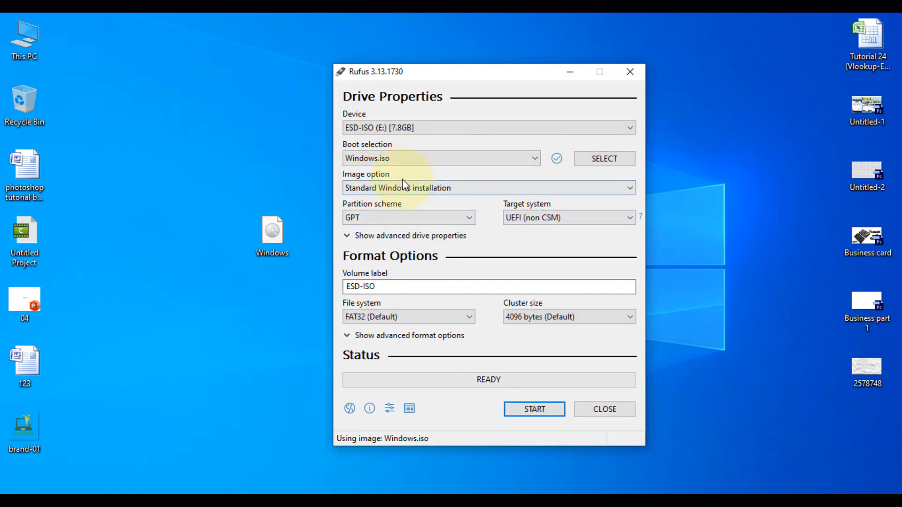
- Keep Standard Windows installation as the image option and set the partition scheme to MBR
click(418, 189)
click(418, 188)
click(418, 188)
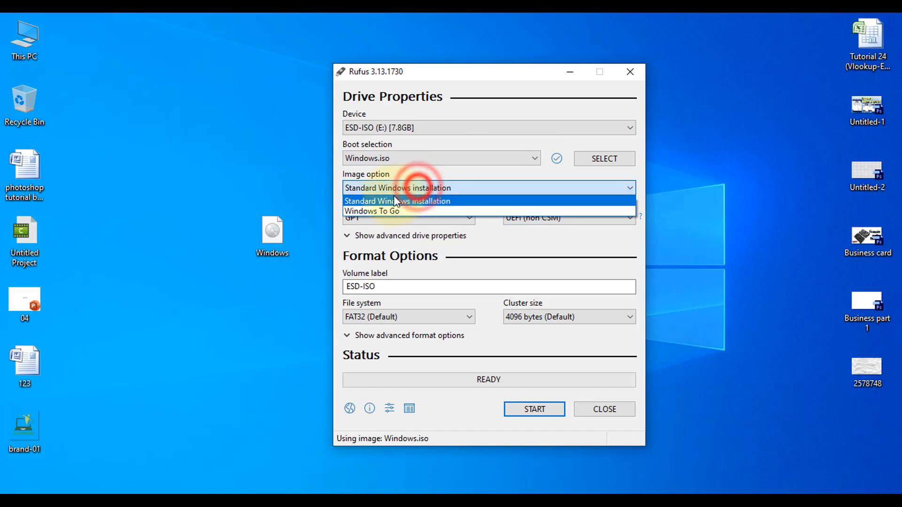
click(427, 188)
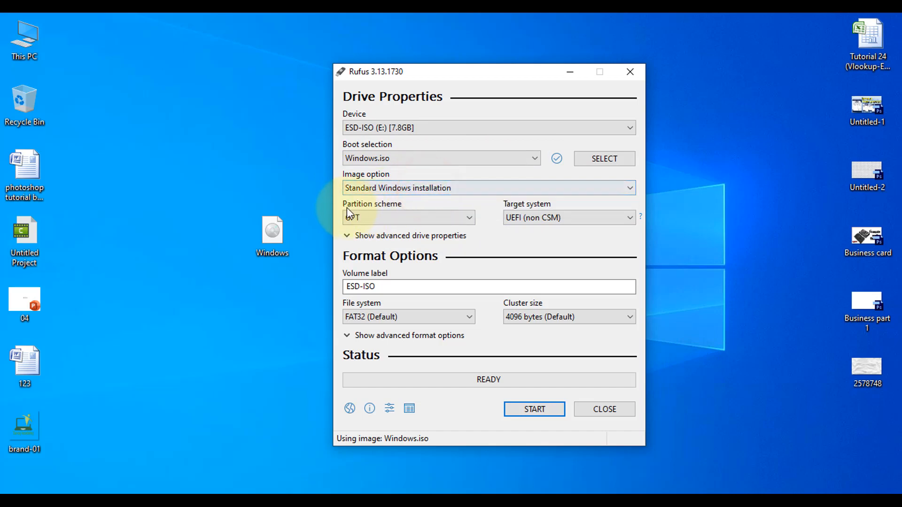
click(426, 218)
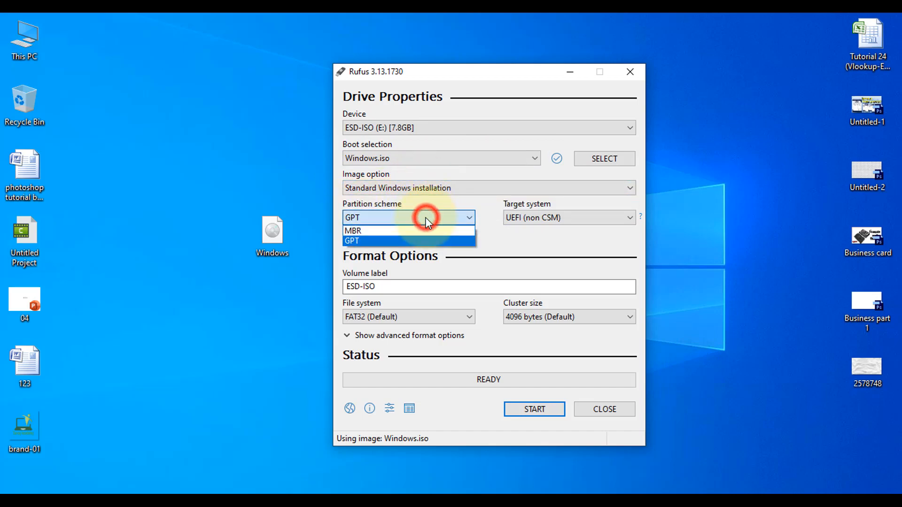
click(374, 231)
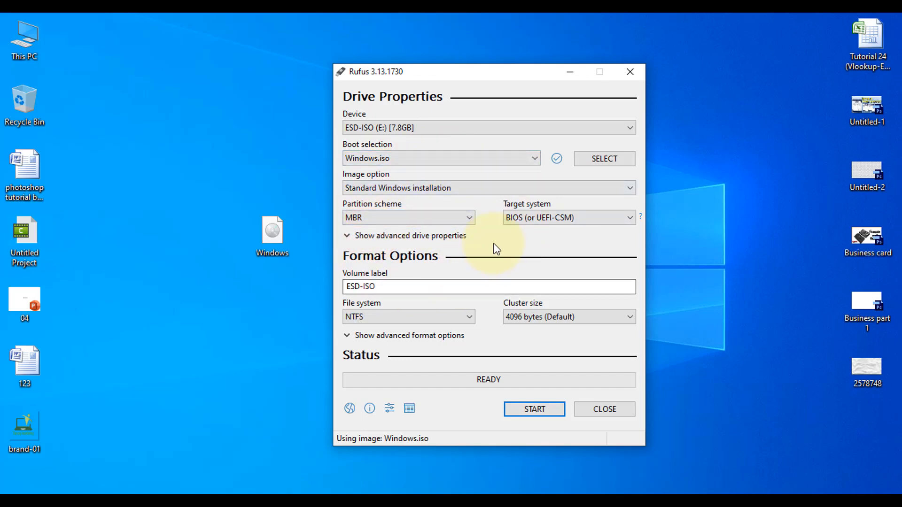
- Start writing the image to the USB drive and agree to erase all data on it
click(537, 411)
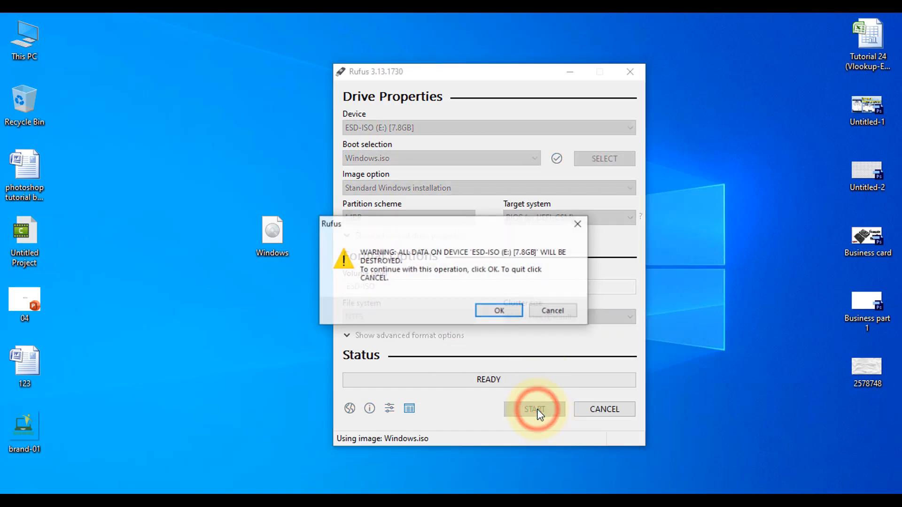
drag(454, 222, 498, 199)
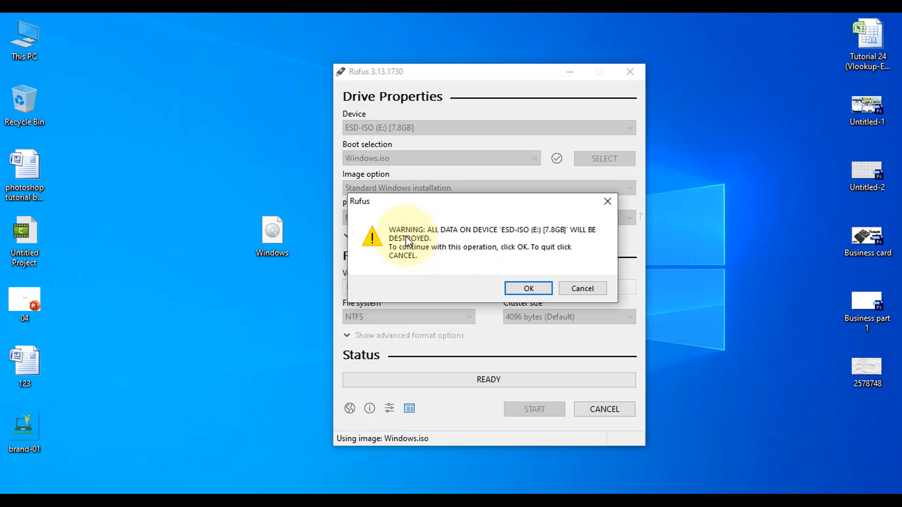
click(518, 289)
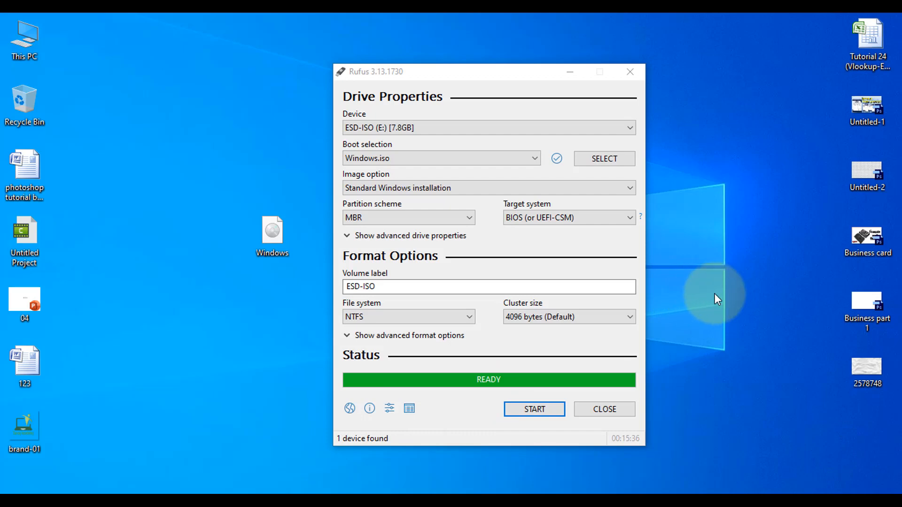
- Close Rufus once the bootable drive has been written
click(496, 72)
drag(519, 70, 510, 56)
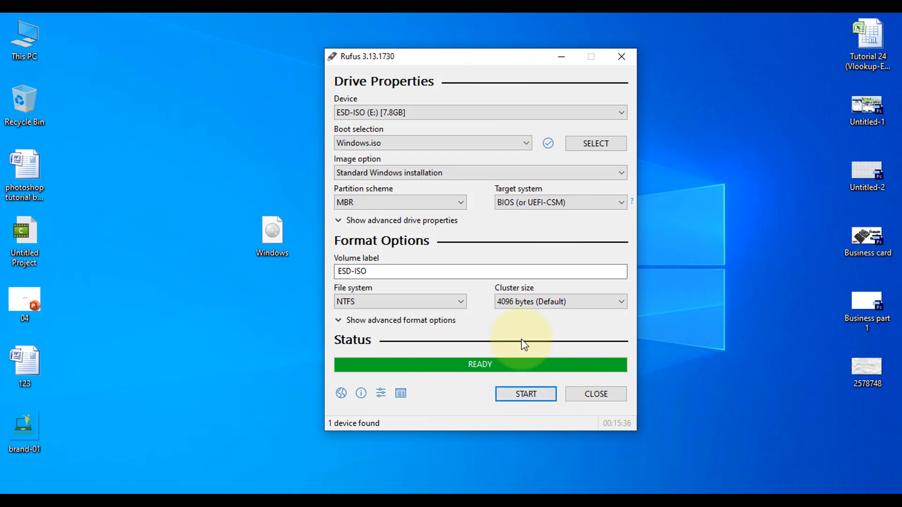
click(596, 394)
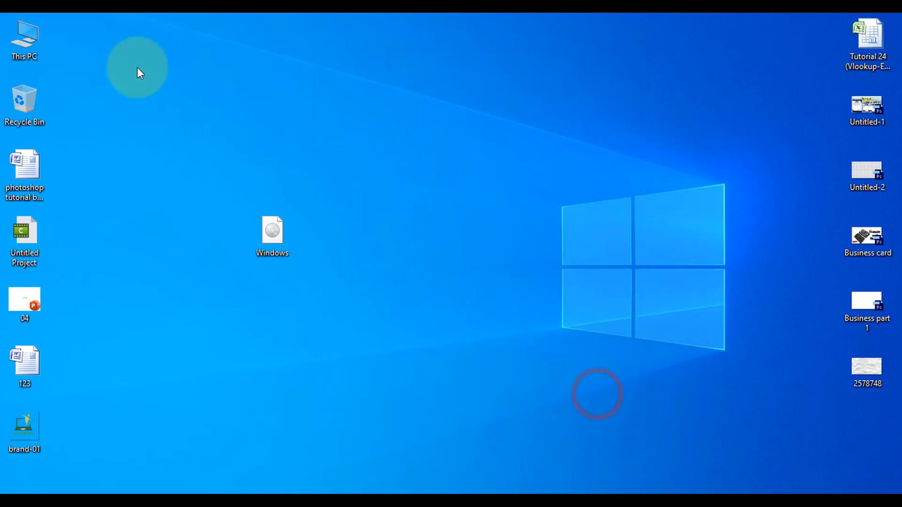
- Examine the contents of the ESD-ISO (E:) drive in File Explorer and close the window
double_click(25, 38)
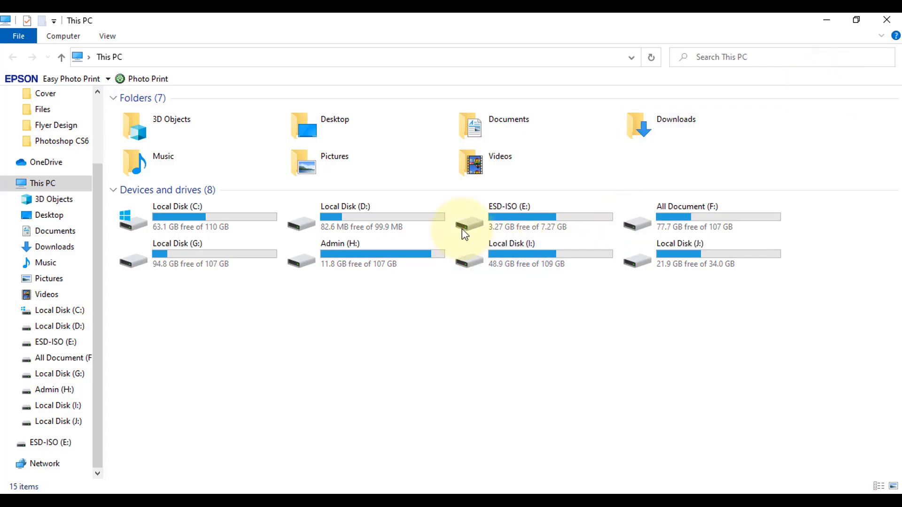
click(555, 219)
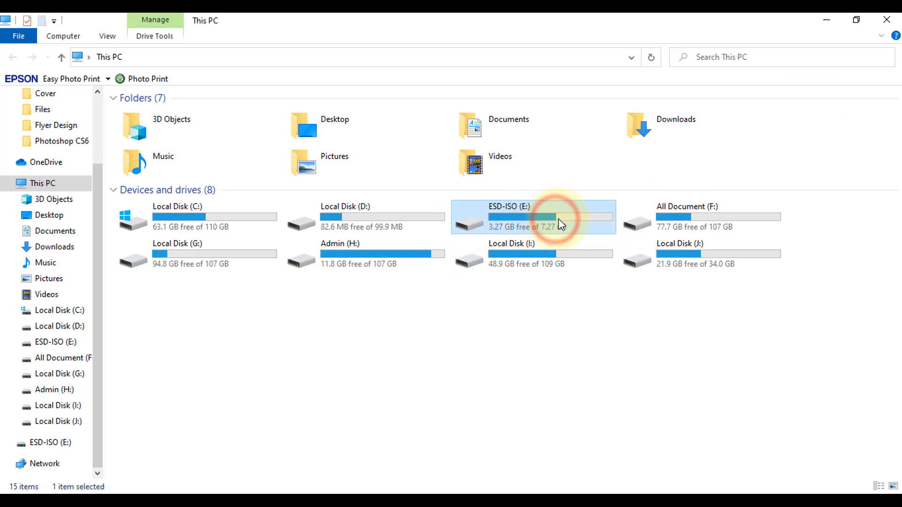
double_click(560, 218)
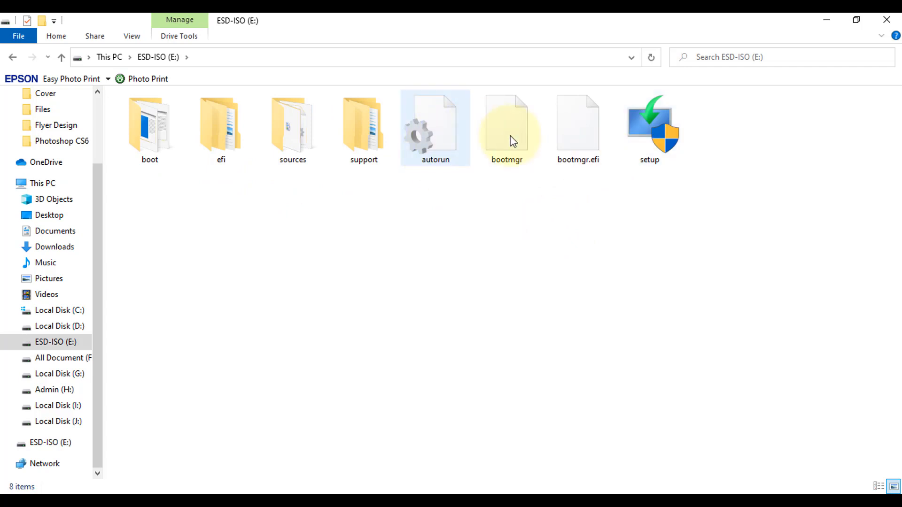
click(13, 58)
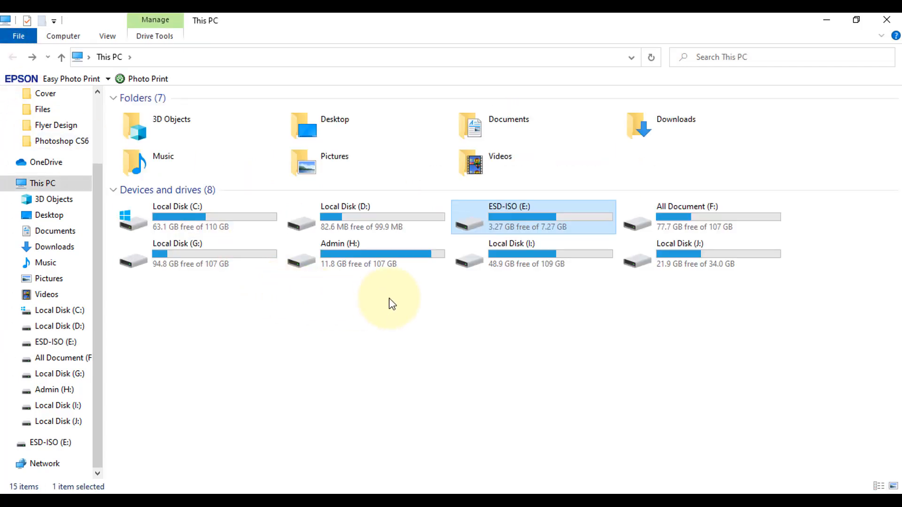
click(890, 19)
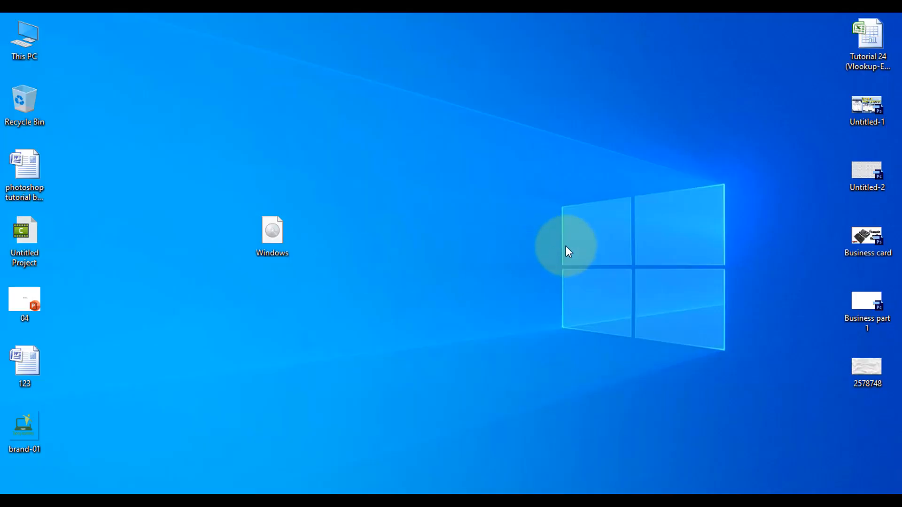